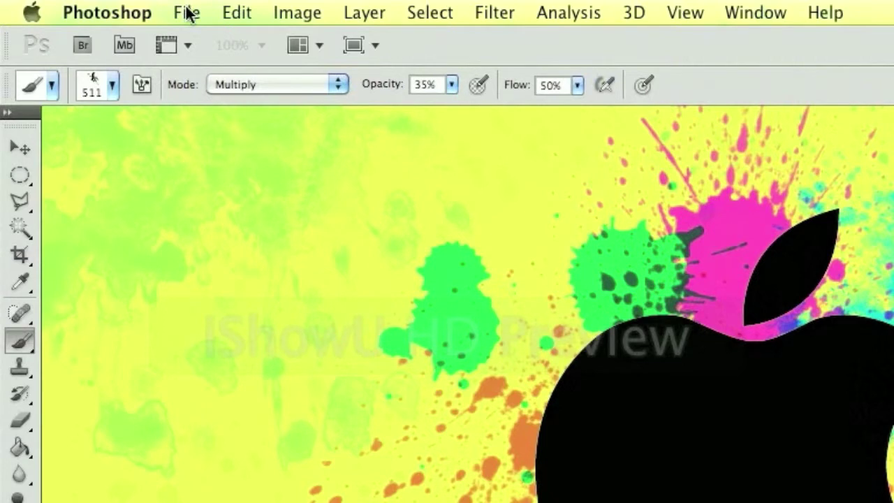
- Create Untitled-1 at 640 × 480 pixels, 300 ppi, with a transparent background
click(188, 12)
click(207, 43)
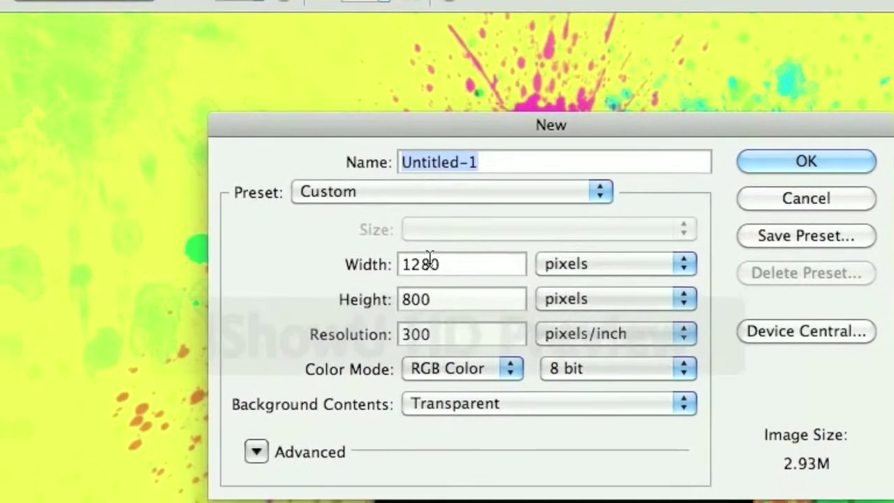
double_click(386, 284)
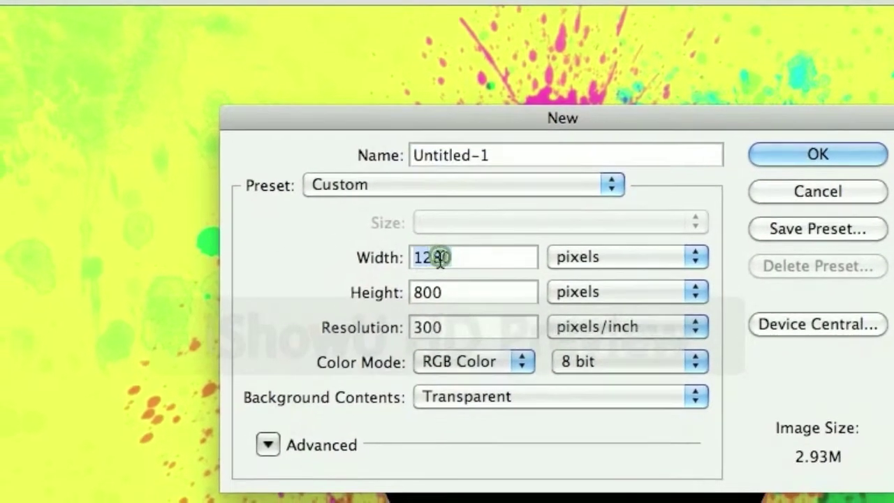
text(640)
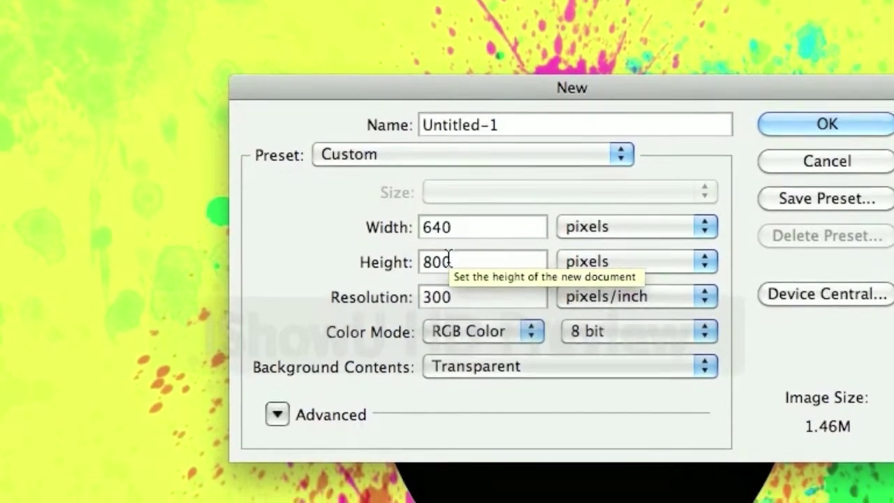
double_click(446, 289)
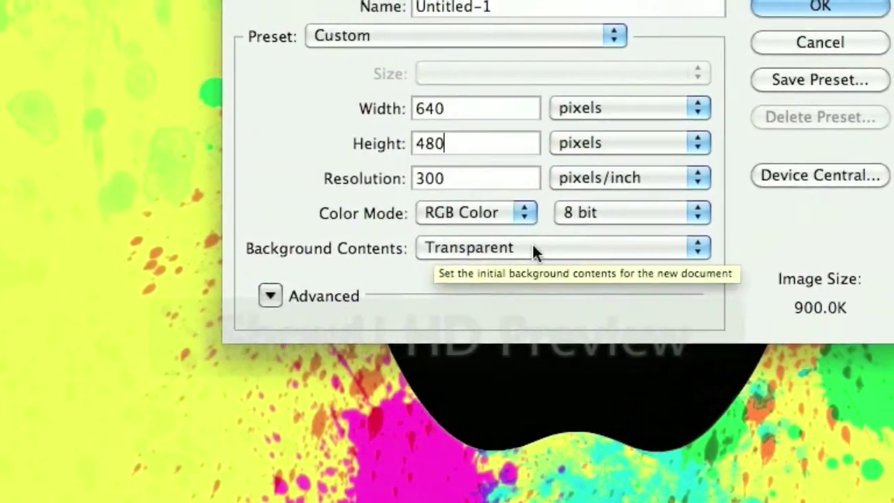
click(820, 6)
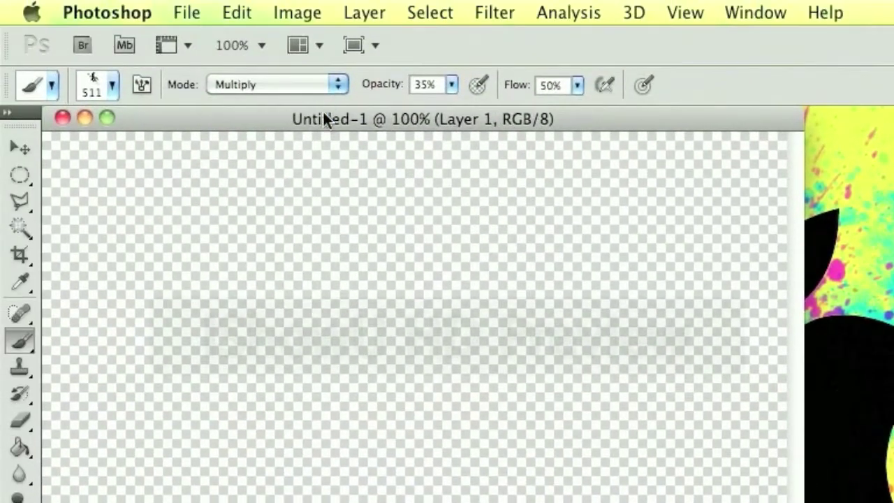
- Move the Untitled-1 window aside, pick the Move tool, and open apple_brush.psd
drag(328, 124, 592, 218)
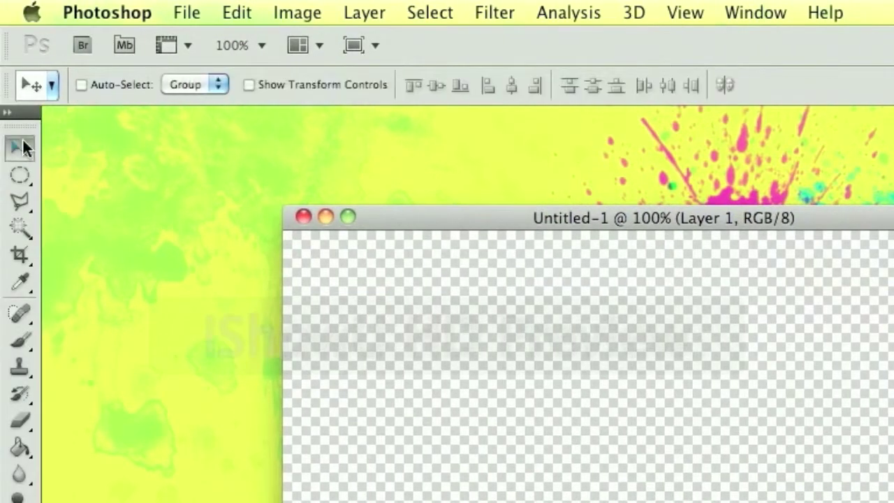
click(23, 139)
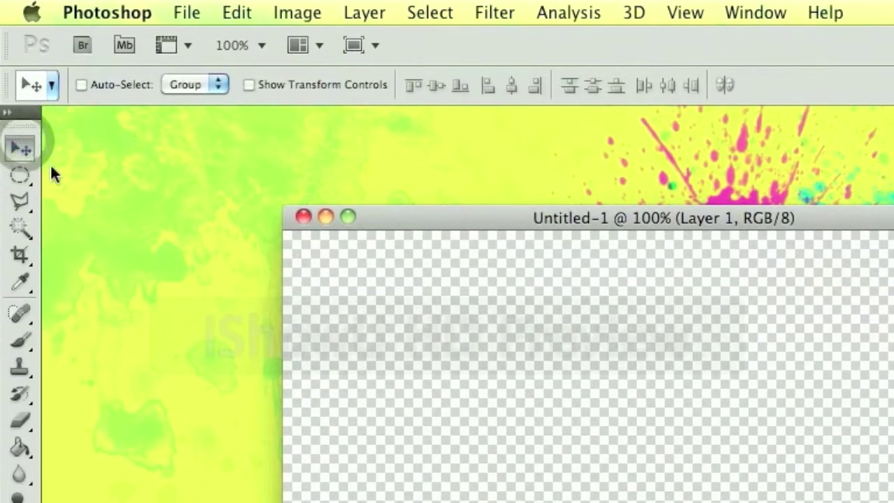
click(188, 12)
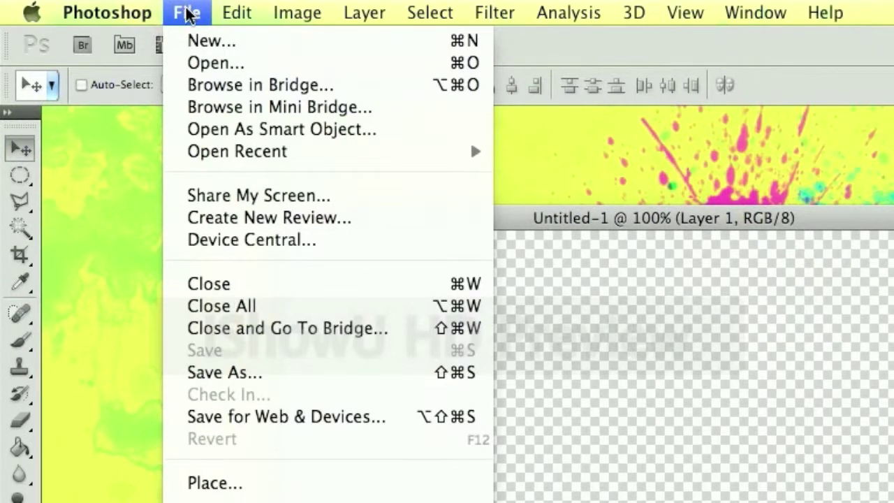
click(213, 64)
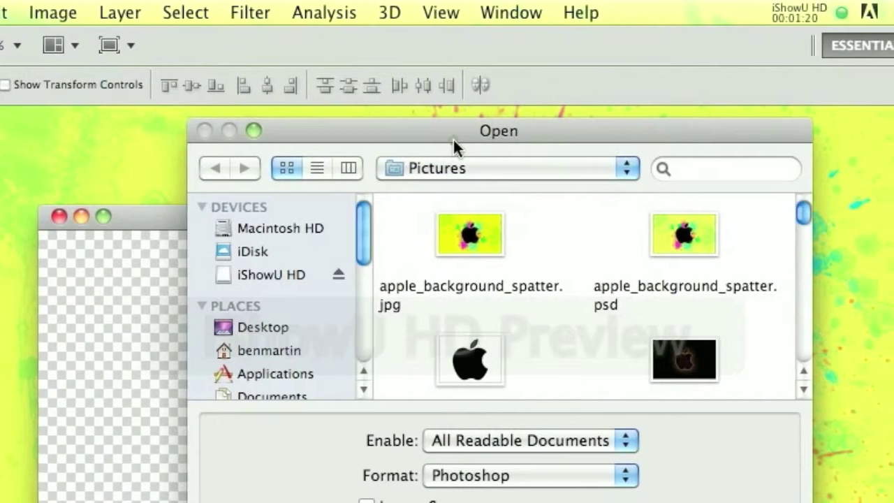
drag(452, 138, 365, 187)
click(377, 396)
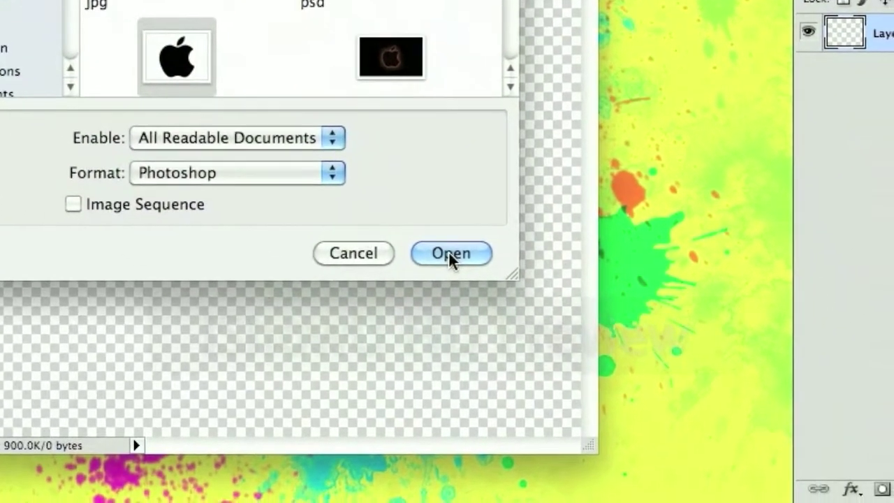
click(458, 259)
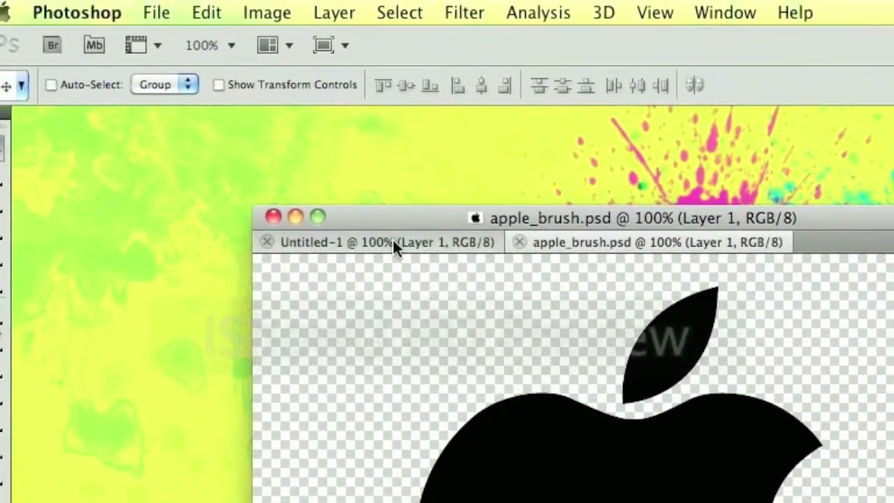
- Magic Wand-select the black apple and its leaf in apple_brush.psd, then return to Untitled-1
click(393, 239)
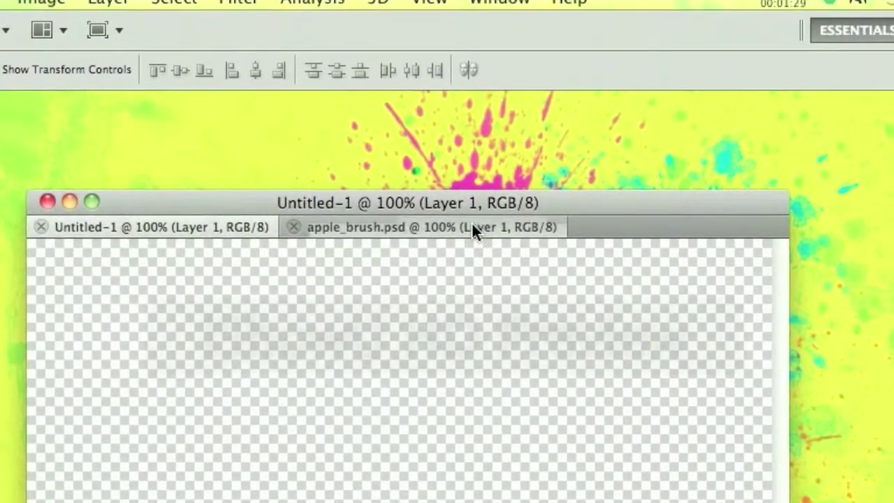
click(472, 230)
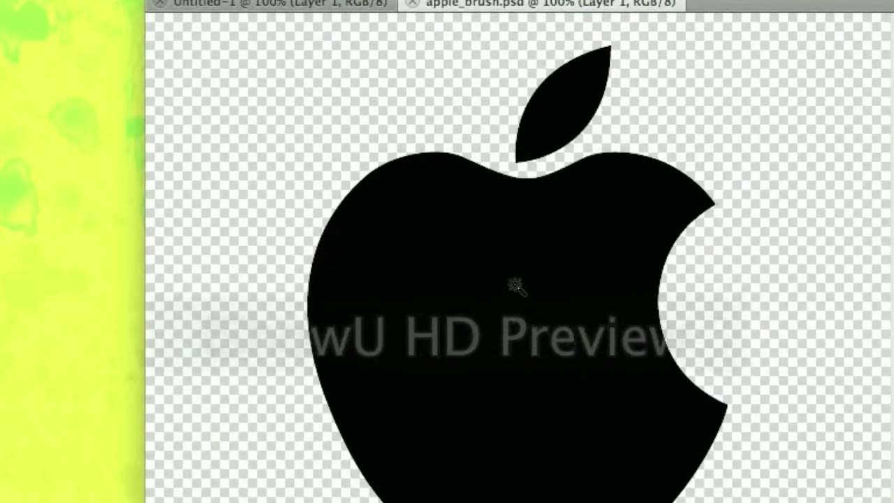
click(514, 284)
shift+click(552, 126)
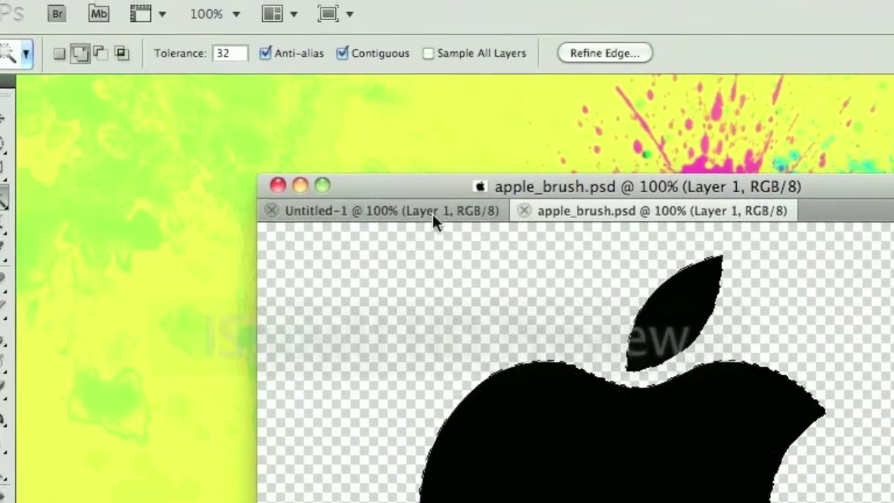
click(347, 130)
click(441, 233)
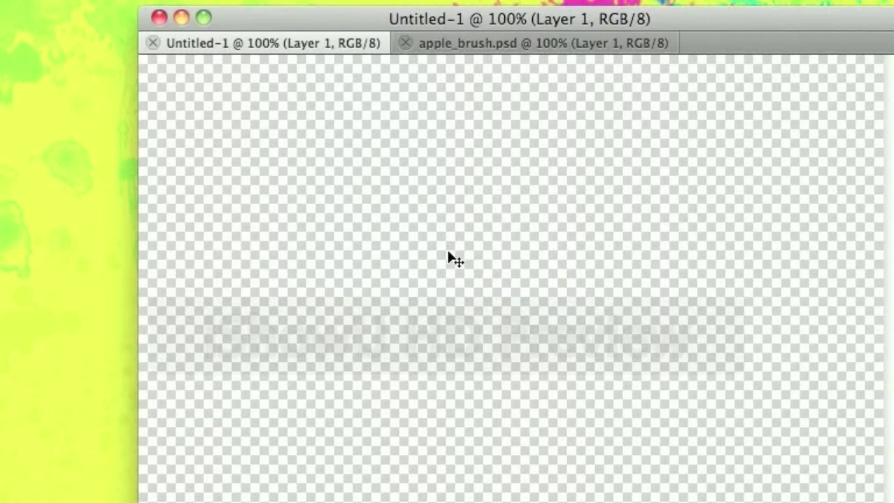
- Paste the apple onto Untitled-1 and convert the document to Grayscale, discarding colour
key(super+v)
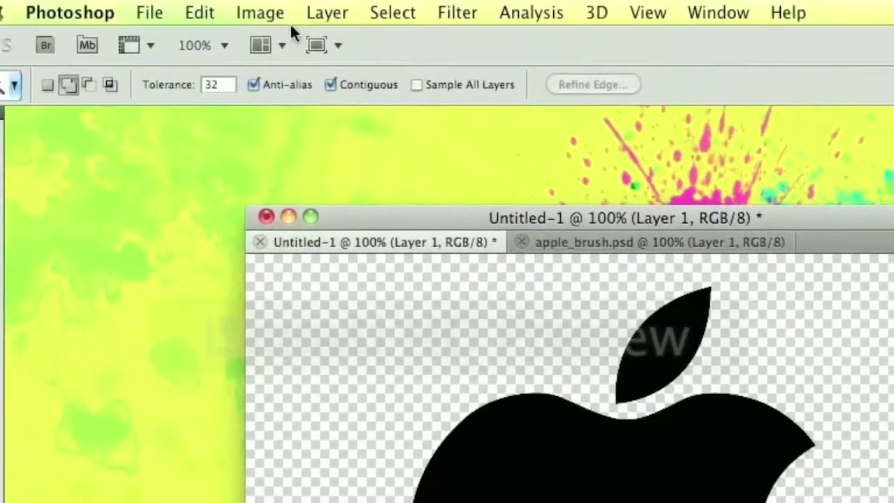
click(257, 12)
mouse_move(328, 41)
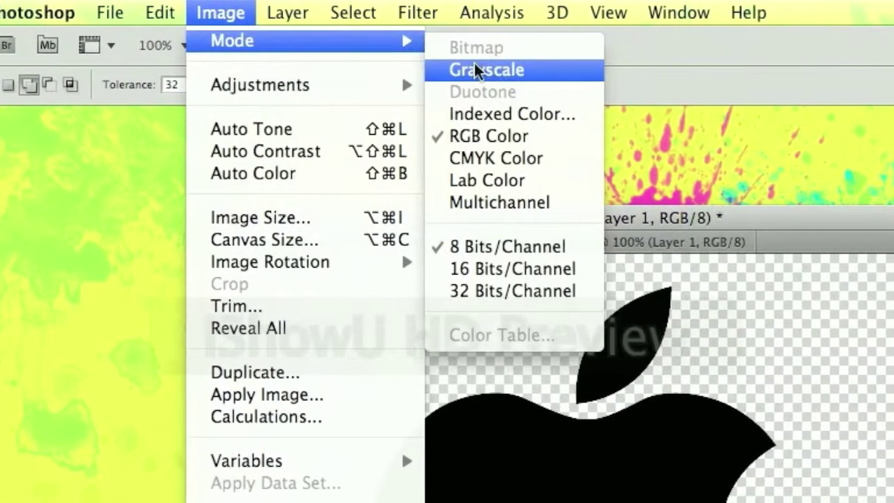
click(552, 70)
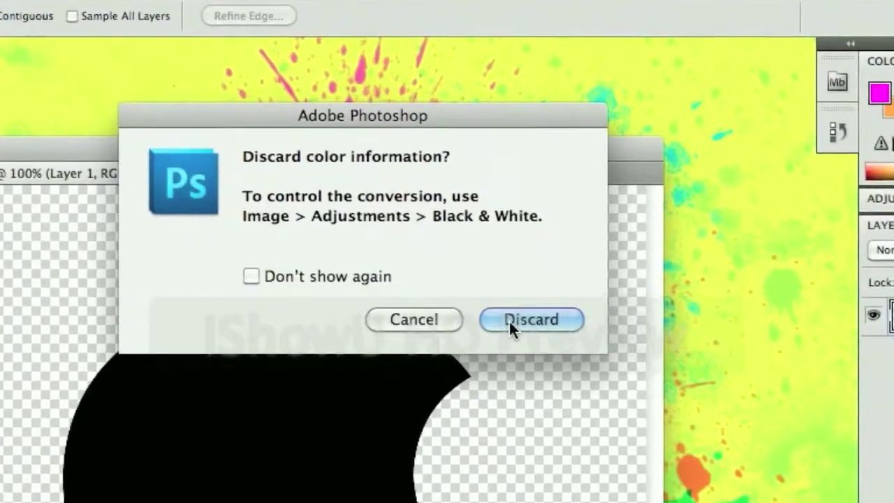
click(509, 319)
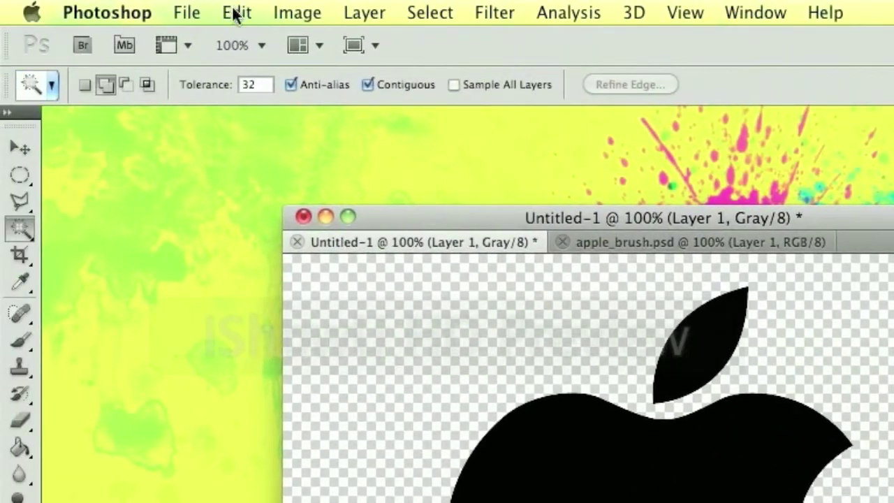
- Define a brush preset named 'apple' from the black apple shape
click(236, 14)
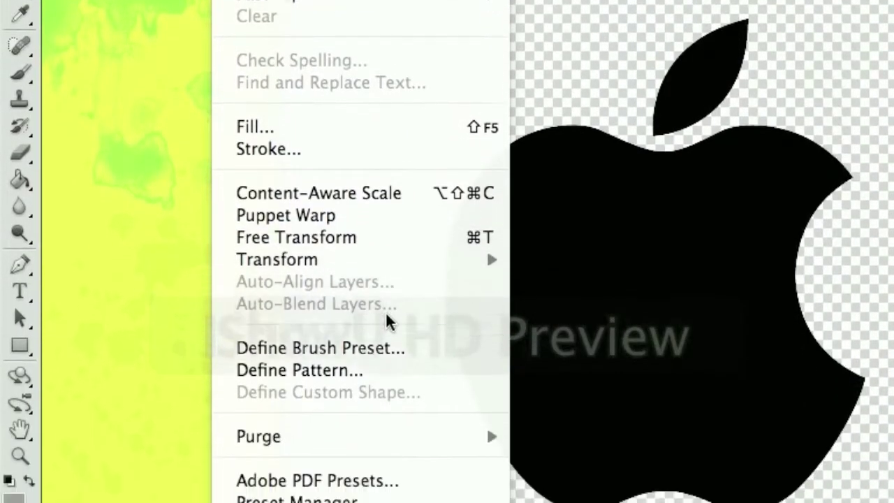
click(367, 269)
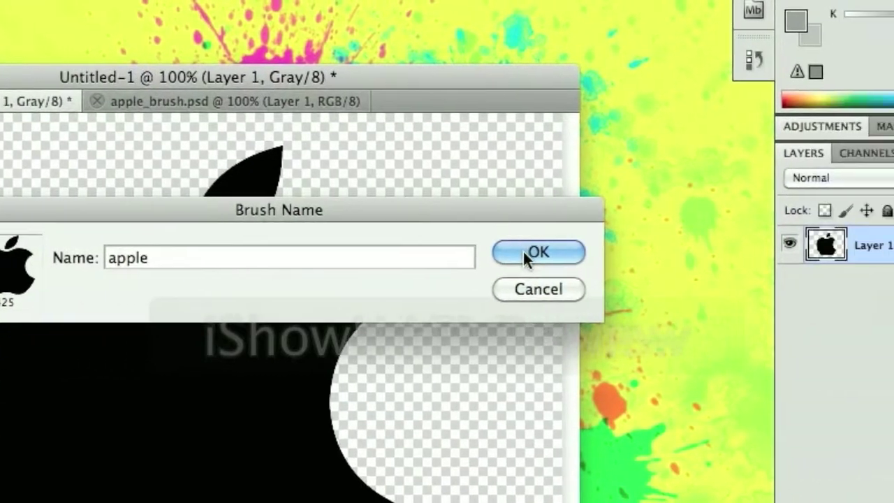
click(625, 250)
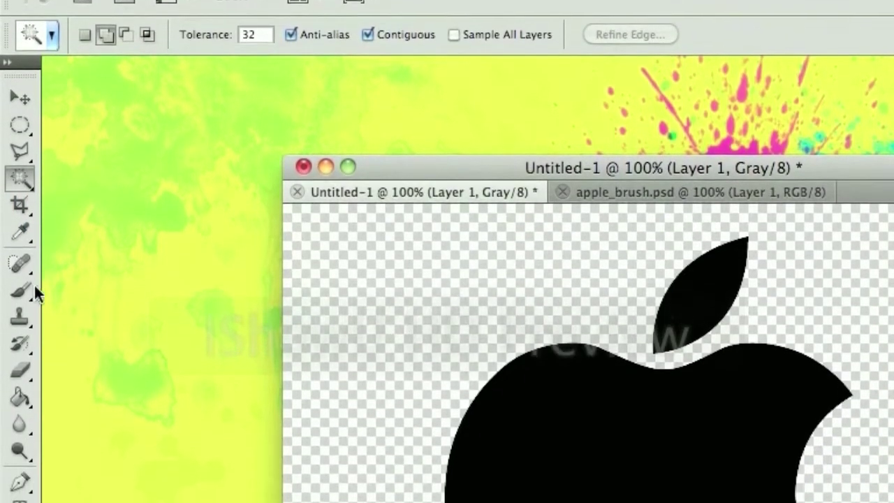
- Select the Brush tool and choose the 425 px apple brush preset
click(23, 311)
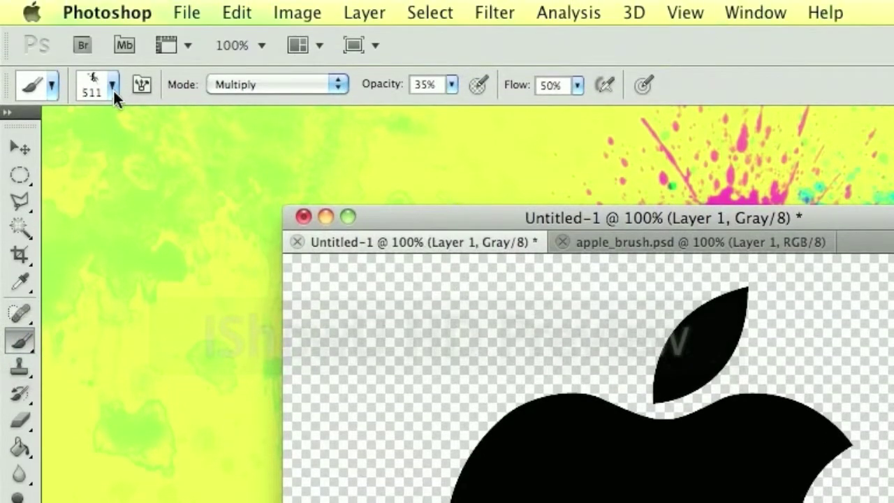
click(112, 86)
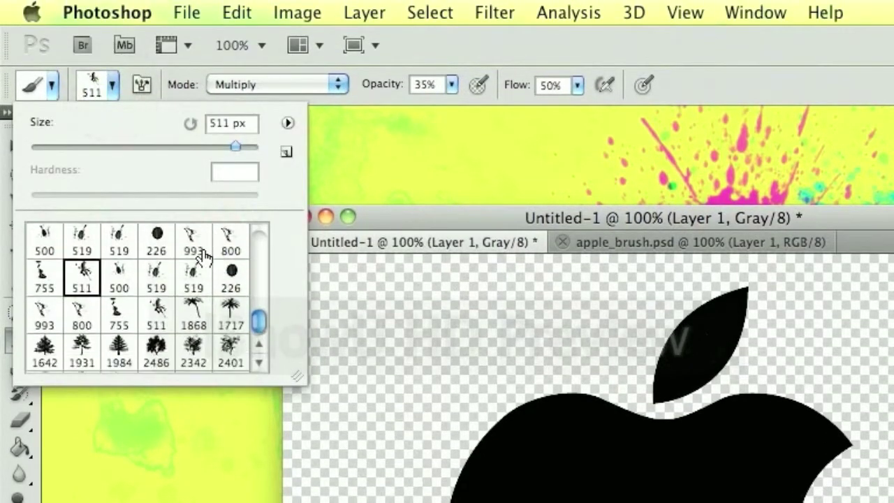
scroll(202, 256, down, 2)
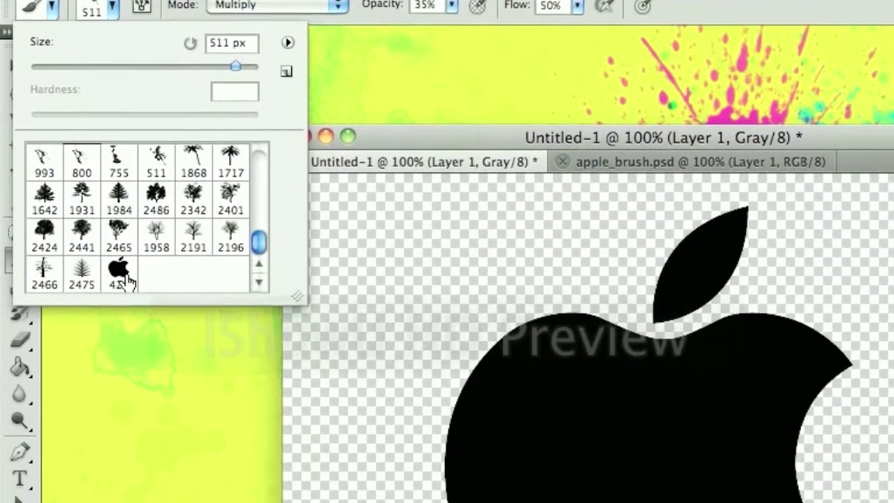
click(125, 356)
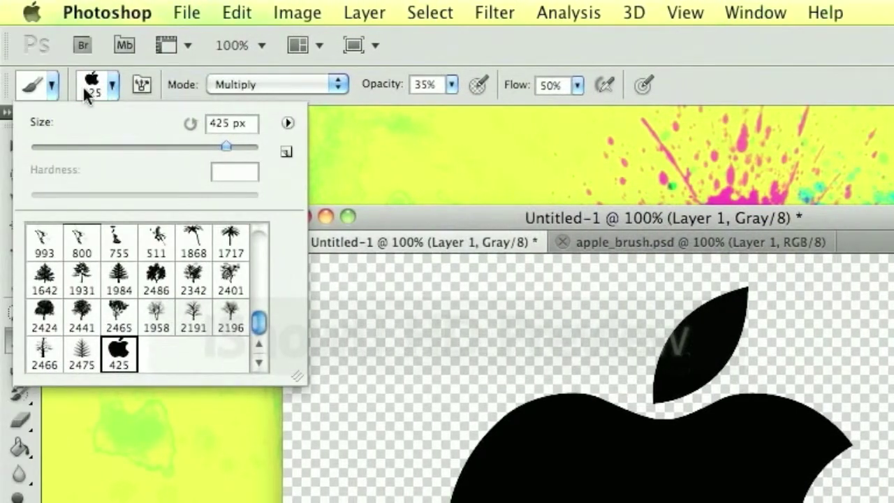
click(50, 85)
click(49, 85)
click(110, 89)
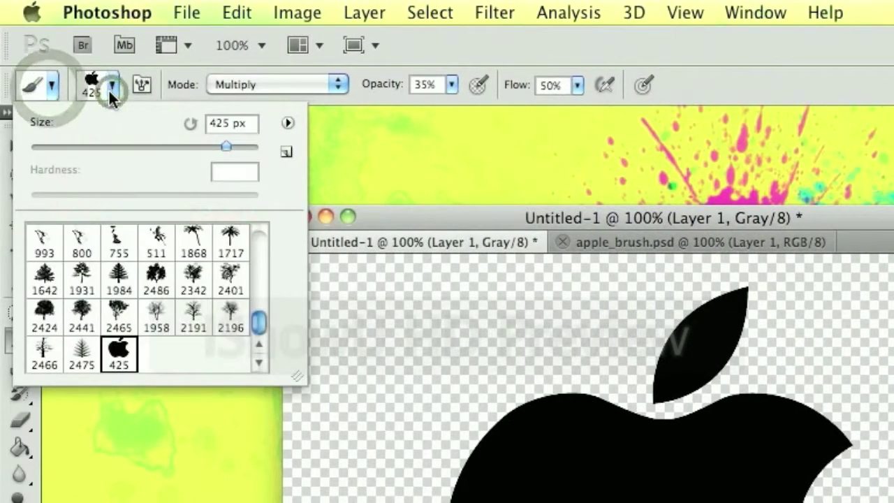
click(108, 89)
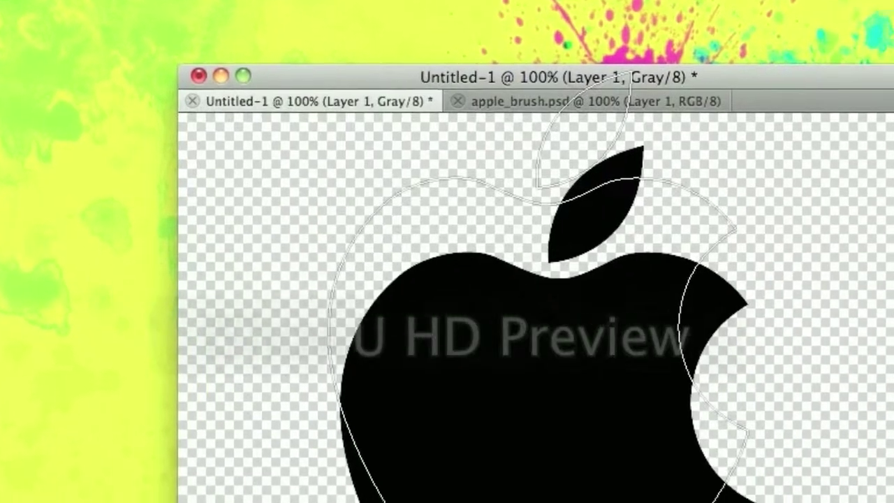
- Create Untitled-2 and stamp the apple brush repeatedly to build a solid magenta apple
key(super+n)
key(Return)
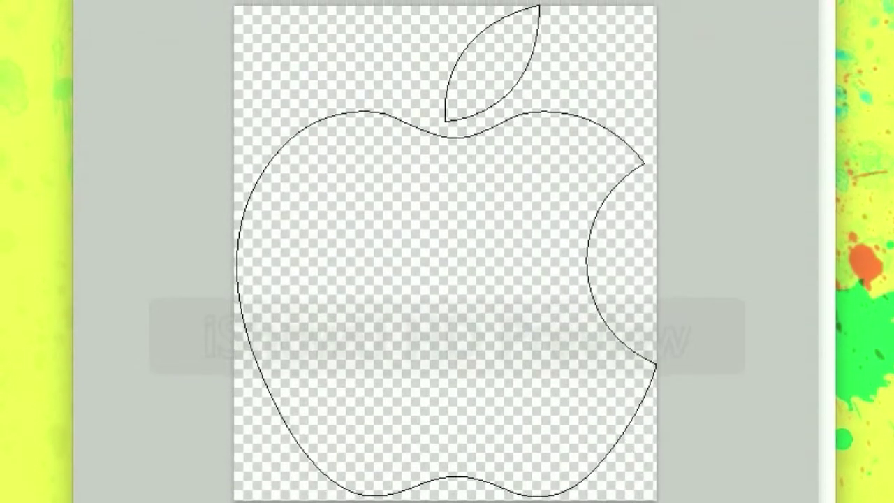
click(444, 247)
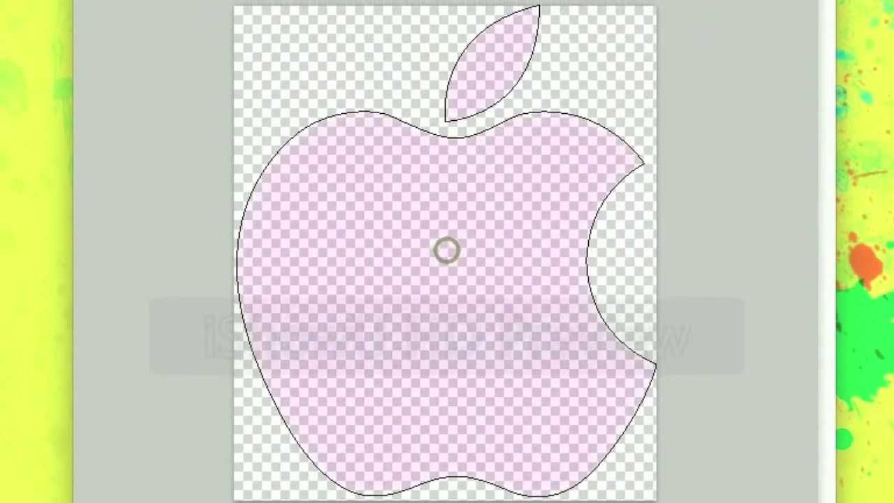
click(447, 250)
click(447, 250)
click(447, 249)
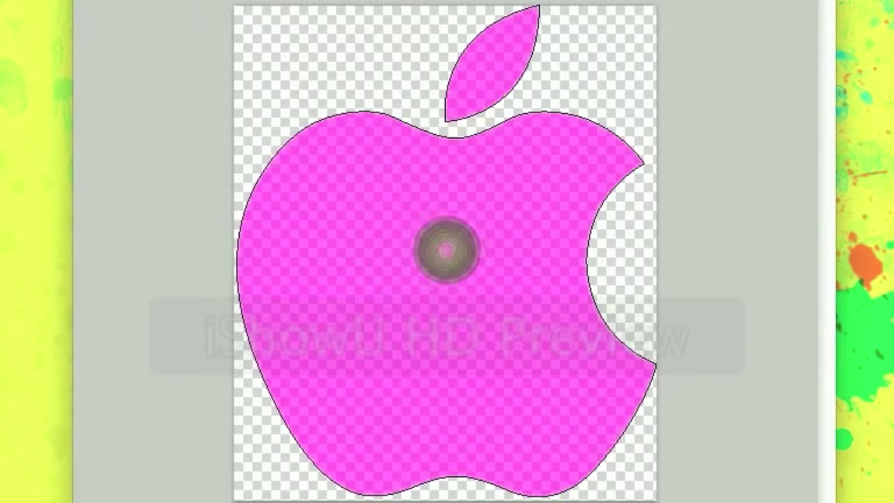
click(447, 249)
click(447, 250)
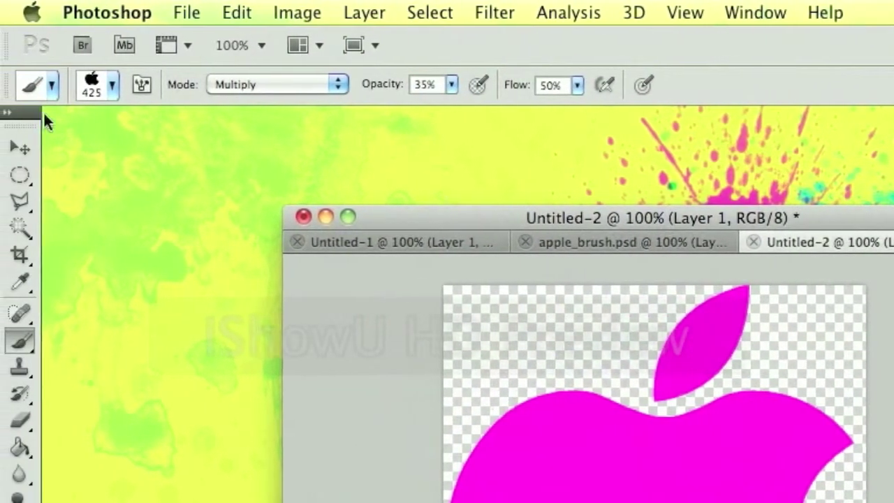
- Shrink the apple brush to 83 px and stamp a small pink apple near the top-left
click(113, 84)
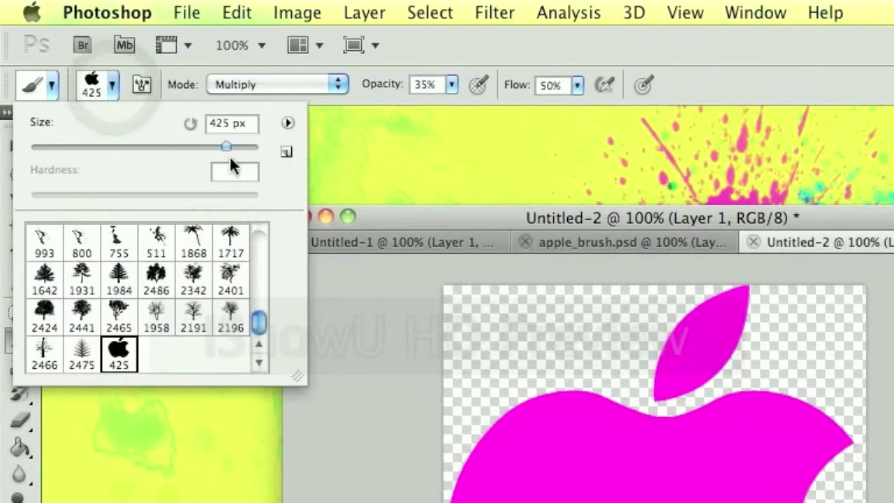
drag(190, 149, 123, 146)
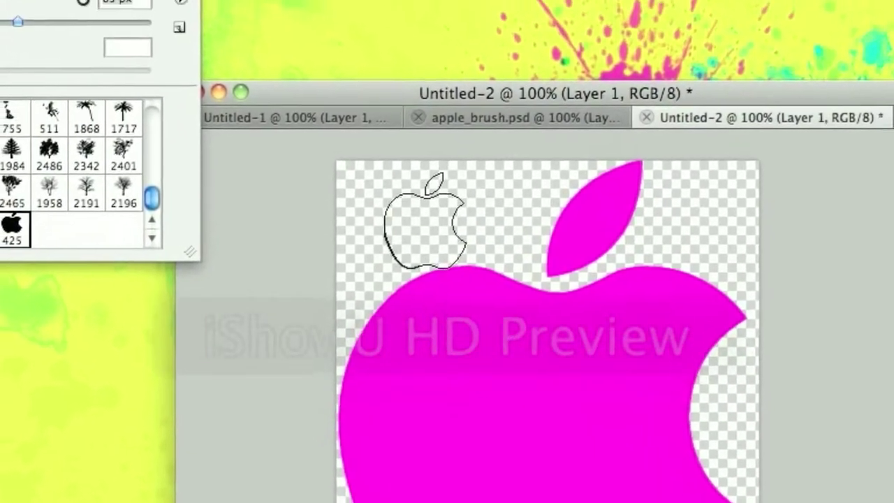
click(516, 302)
click(439, 240)
click(440, 239)
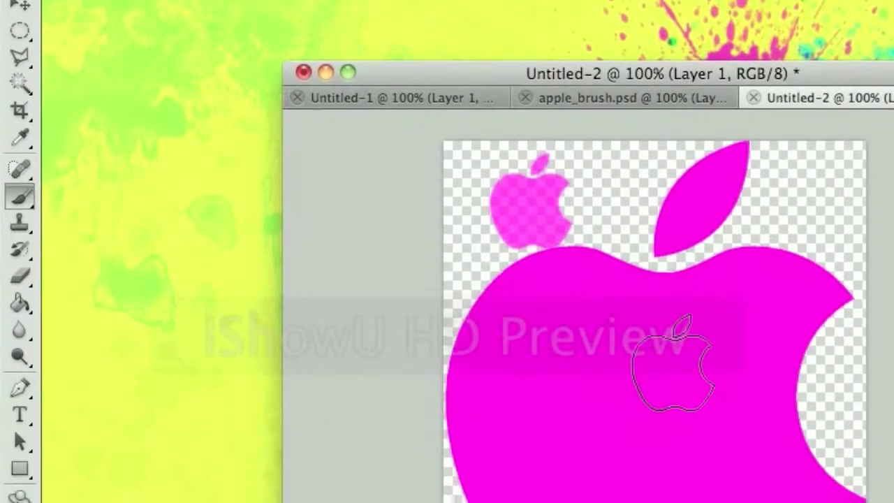
- With the Magic Wand, select the big magenta apple and add its leaf
click(19, 83)
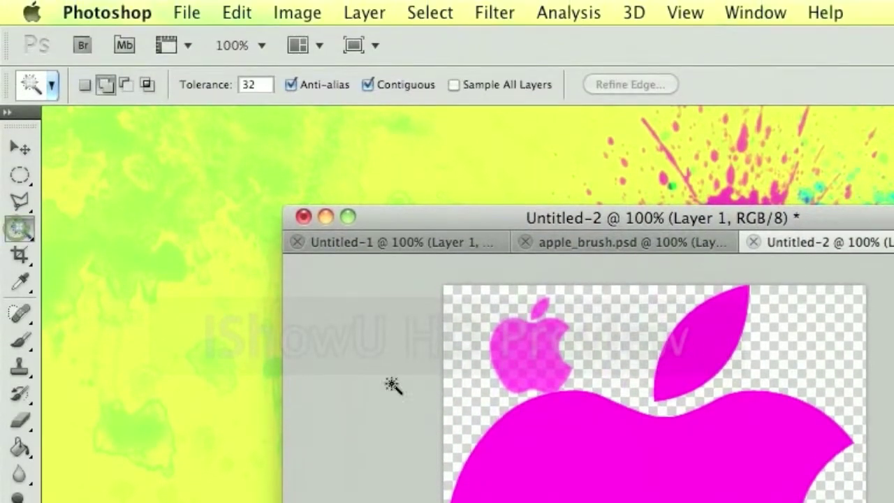
click(595, 482)
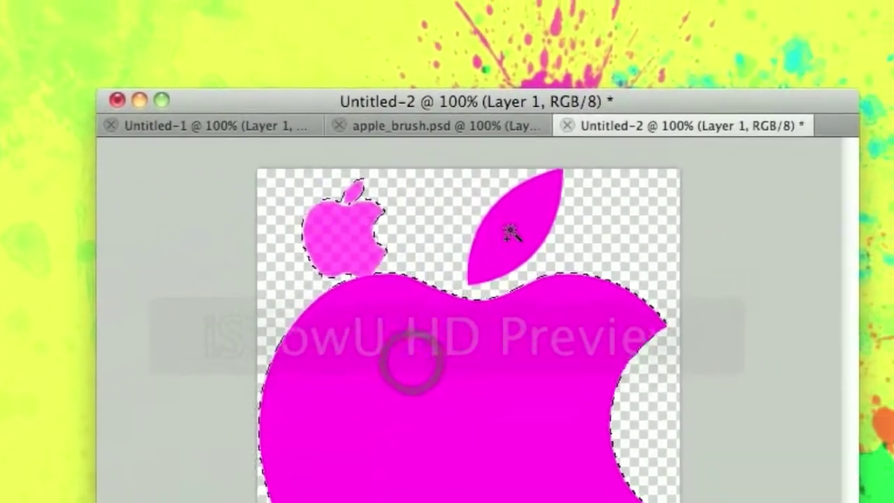
click(694, 345)
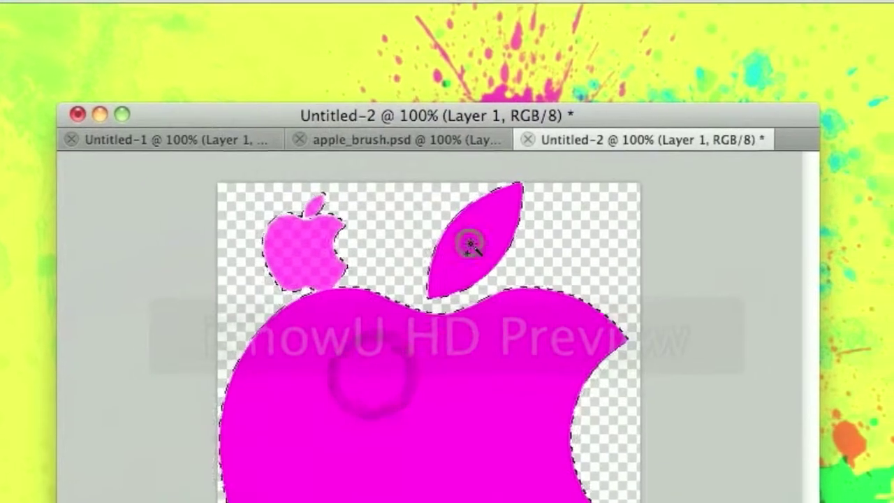